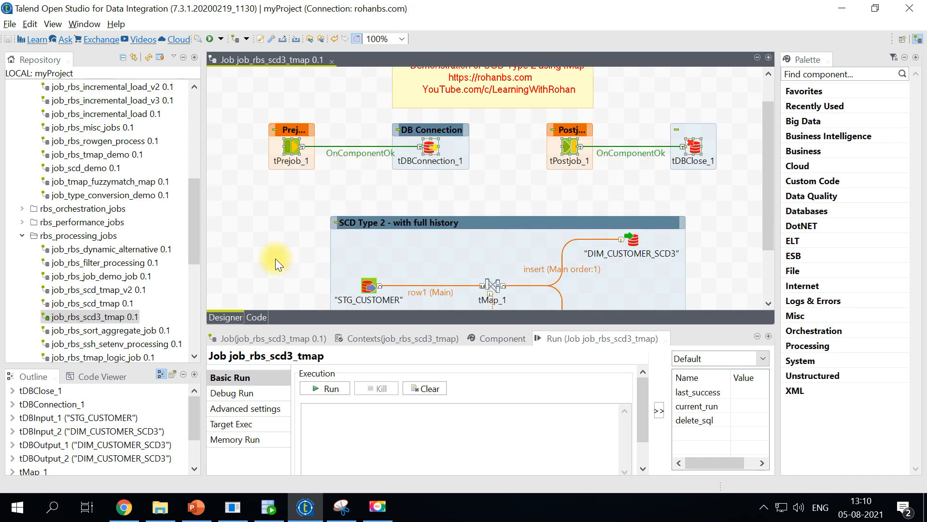
Open tMap_1 and examine the insert and update outputs, comparing how CUST_LOC and CUST_LOC_PREV are mapped in each
{"action": "scroll", "coordinate": [275, 258], "scroll_direction": "down", "scroll_amount": 2}
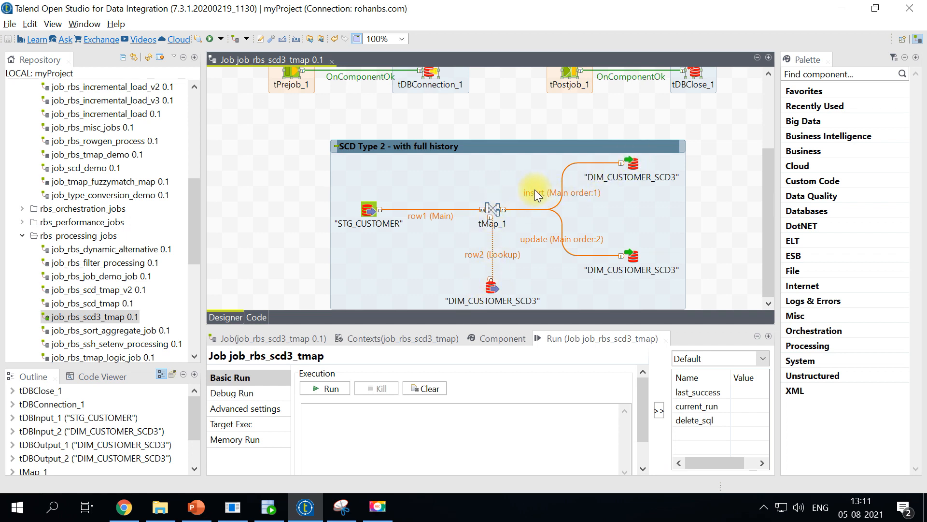
{"action": "double_click", "coordinate": [492, 209]}
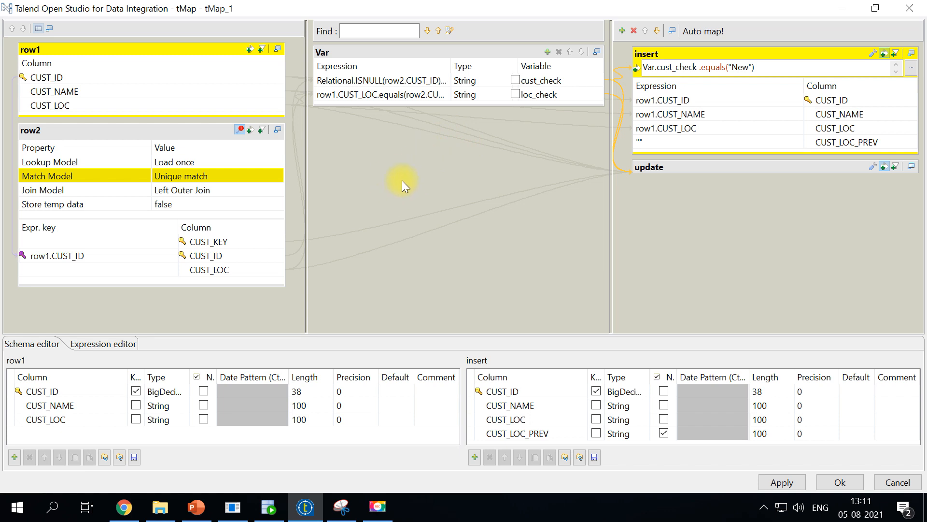
{"action": "left_click", "coordinate": [895, 167]}
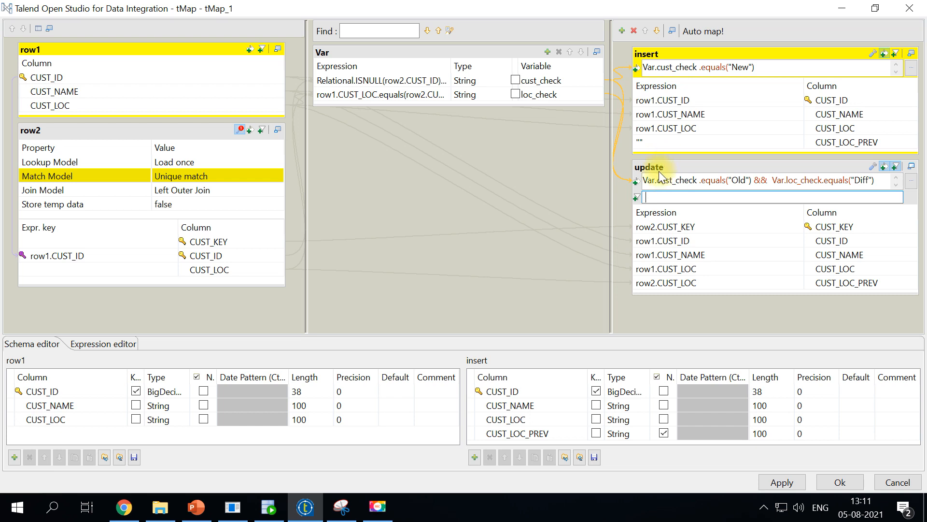
{"action": "left_click", "coordinate": [866, 129]}
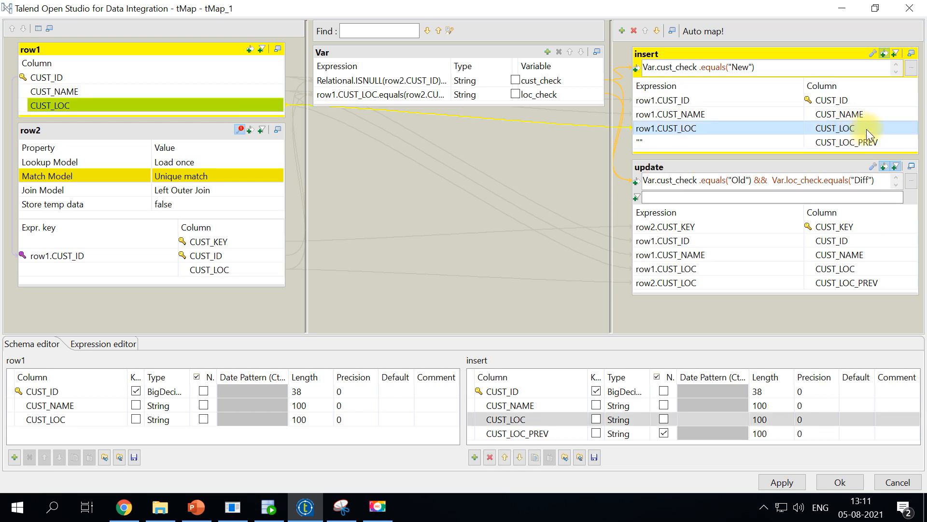
{"action": "left_click", "coordinate": [878, 145]}
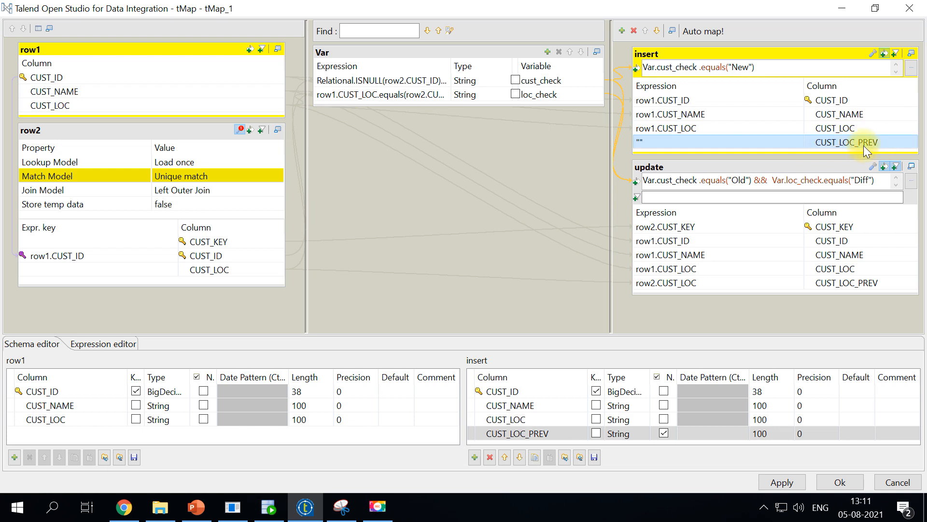
{"action": "left_click", "coordinate": [835, 284]}
{"action": "left_click", "coordinate": [858, 142]}
{"action": "left_click", "coordinate": [843, 282]}
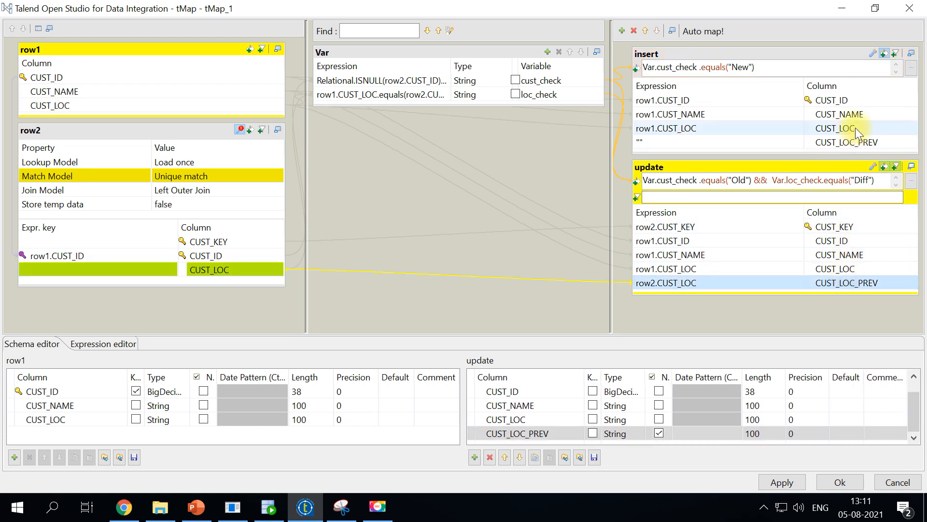
{"action": "left_click", "coordinate": [649, 56]}
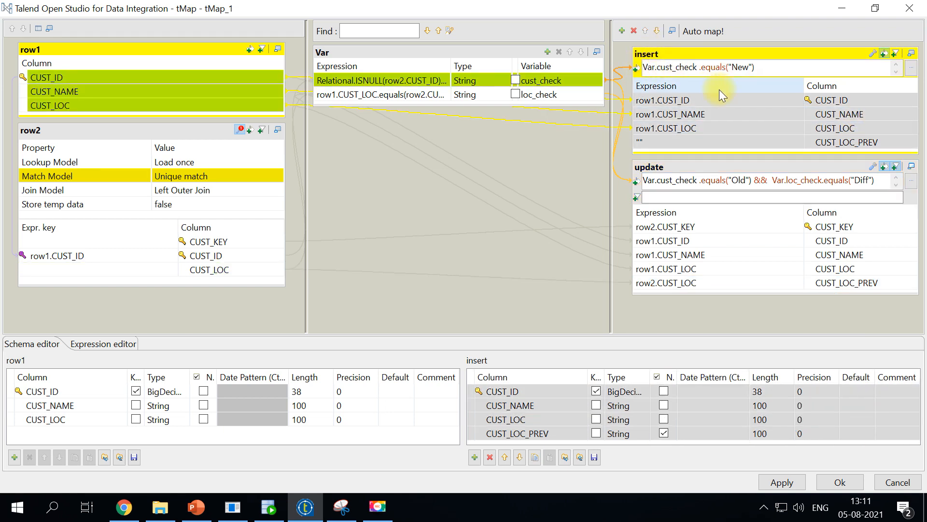
{"action": "left_click", "coordinate": [722, 142]}
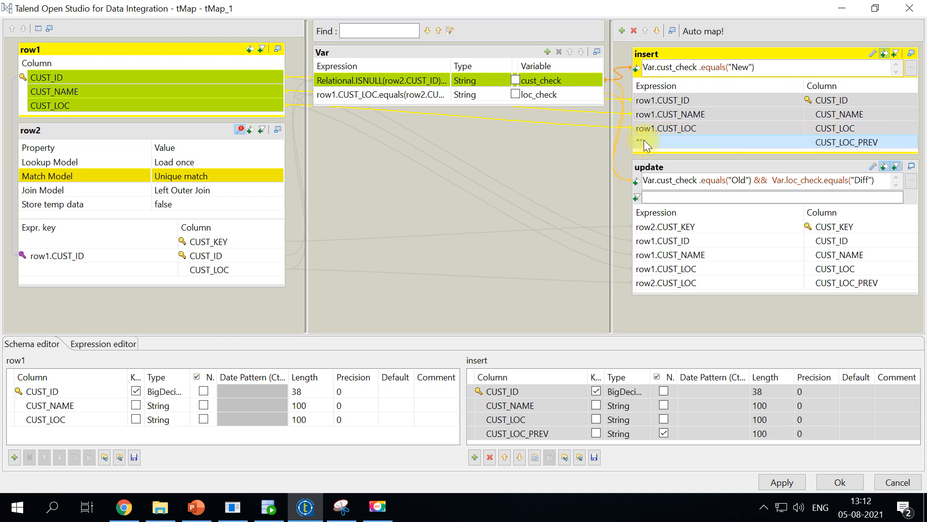
Examine the update output's filter condition and trace its CUST_LOC and CUST_LOC_PREV columns to the row1 and row2 sources
{"action": "left_click", "coordinate": [723, 167]}
{"action": "left_click_drag", "start_coordinate": [773, 180], "coordinate": [880, 180]}
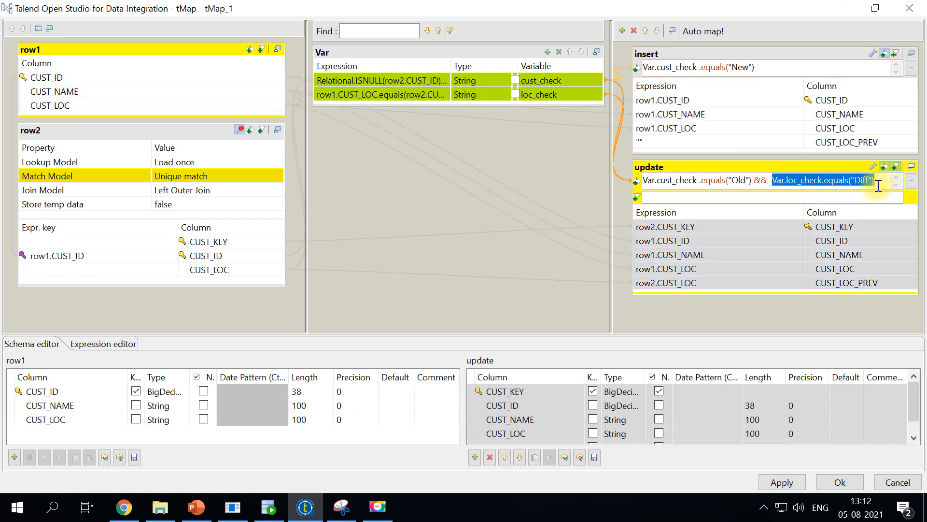
{"action": "left_click", "coordinate": [853, 269]}
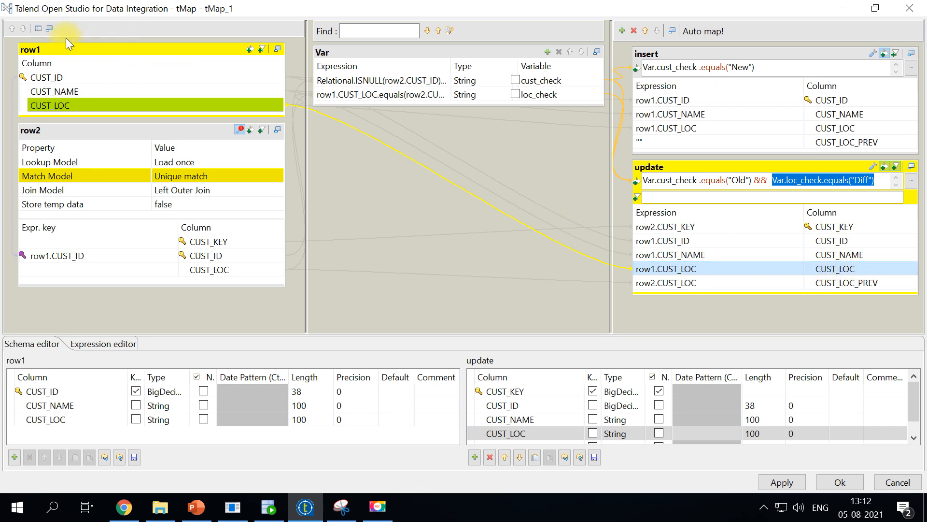
{"action": "left_click", "coordinate": [61, 51]}
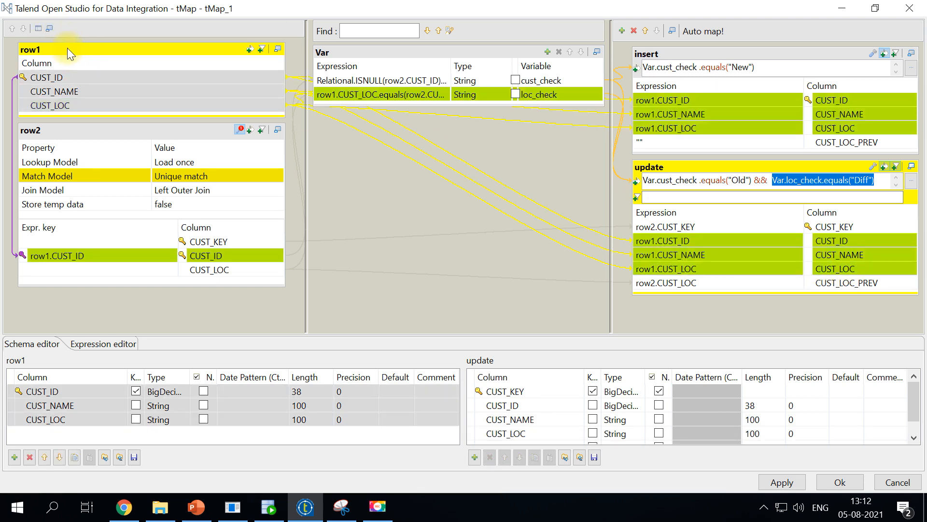
{"action": "left_click", "coordinate": [816, 282]}
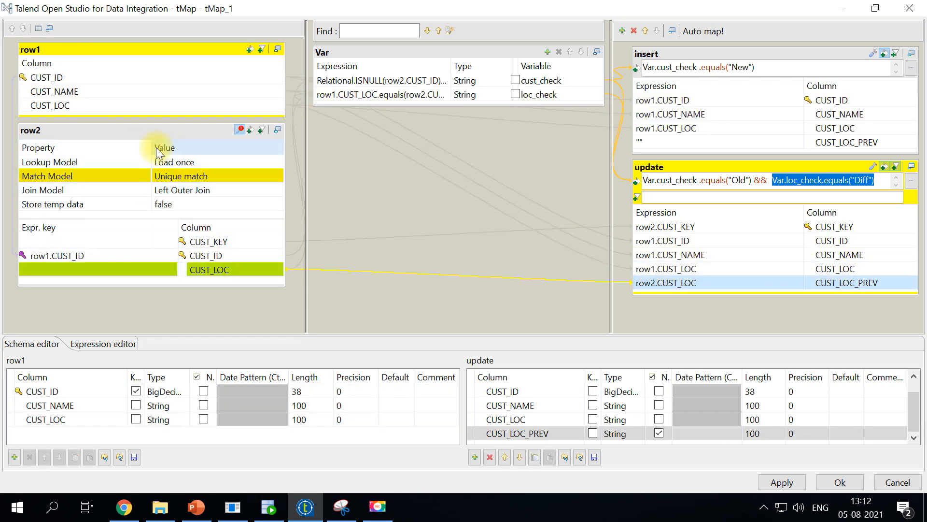
{"action": "left_click", "coordinate": [163, 132]}
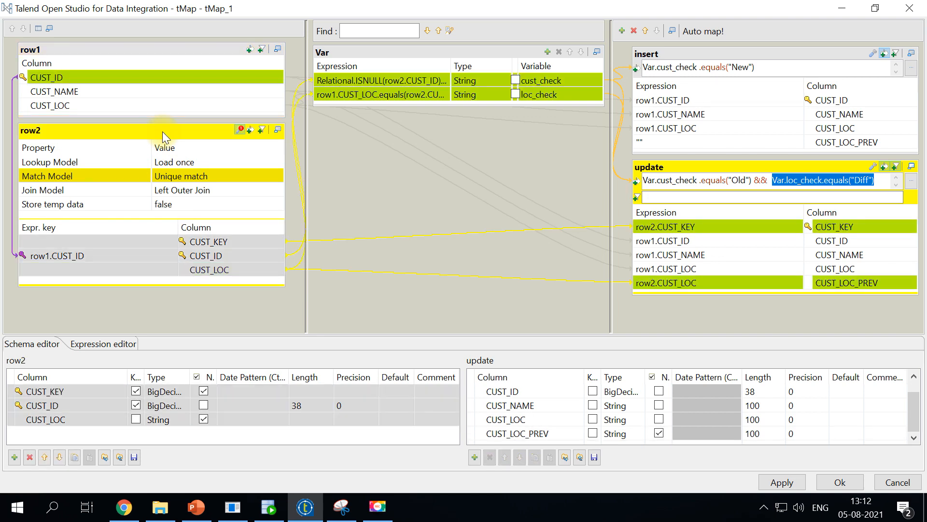
{"action": "left_click", "coordinate": [661, 268]}
{"action": "left_click", "coordinate": [649, 285]}
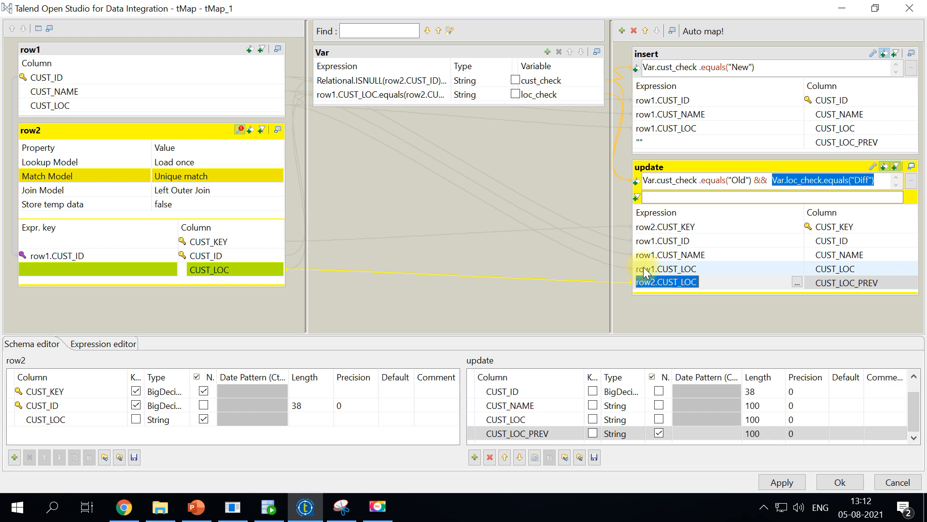
{"action": "left_click", "coordinate": [767, 66]}
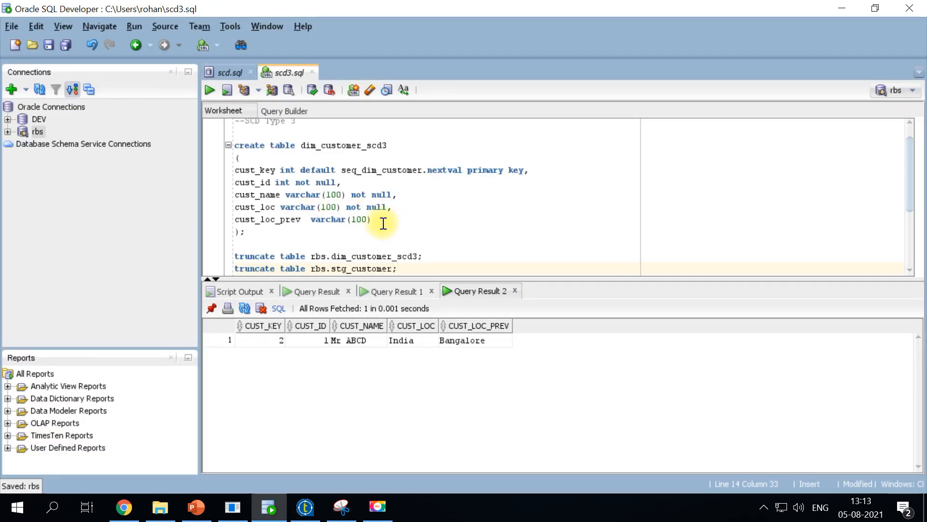
Switch to Oracle SQL Developer and examine the cust_loc_prev column definition in the dim_customer_scd3 create statement
{"action": "left_click_drag", "start_coordinate": [383, 223], "coordinate": [230, 219]}
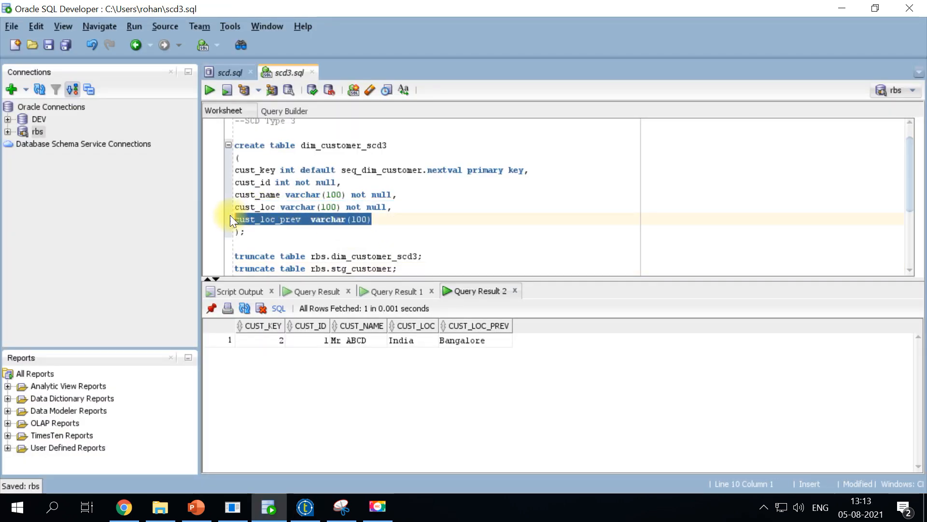
{"action": "left_click", "coordinate": [278, 219]}
{"action": "left_click_drag", "start_coordinate": [302, 221], "coordinate": [280, 224]}
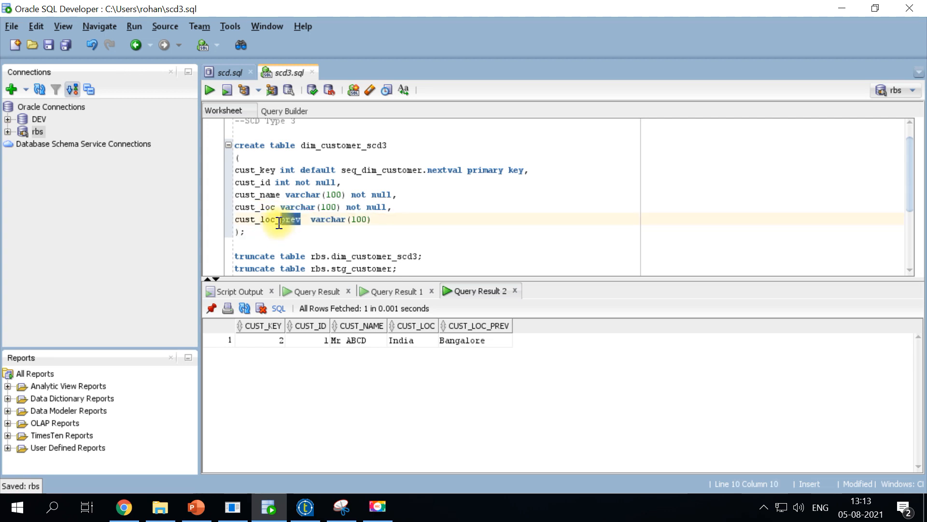
Run the truncate statements for rbs.dim_customer_scd3 and rbs.stg_customer and check the script output
{"action": "scroll", "coordinate": [385, 231], "scroll_direction": "down", "scroll_amount": 2}
{"action": "left_click", "coordinate": [405, 195]}
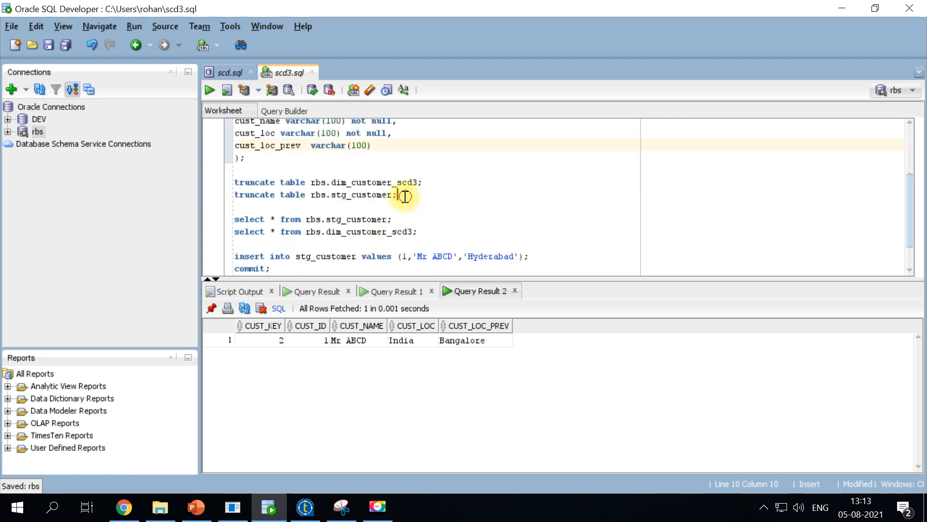
{"action": "left_click_drag", "start_coordinate": [405, 196], "coordinate": [232, 180]}
{"action": "left_click", "coordinate": [209, 90]}
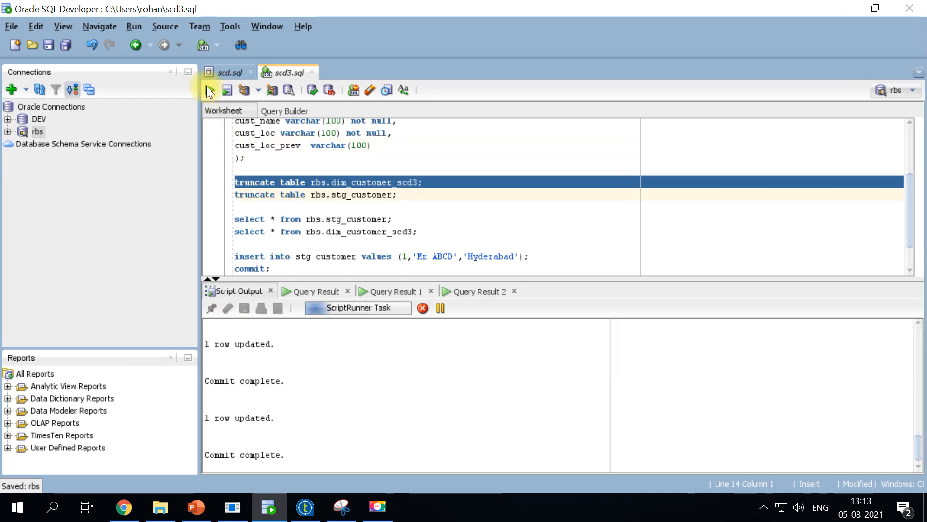
{"action": "left_click_drag", "start_coordinate": [220, 404], "coordinate": [402, 433]}
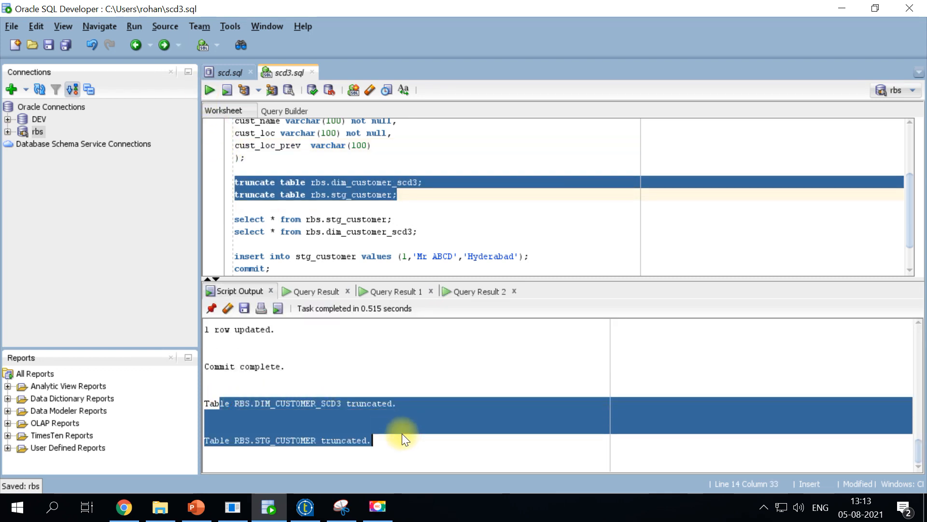
Query all rows of rbs.stg_customer and rbs.dim_customer_scd3 and look through both result sets
{"action": "left_click_drag", "start_coordinate": [420, 234], "coordinate": [214, 210]}
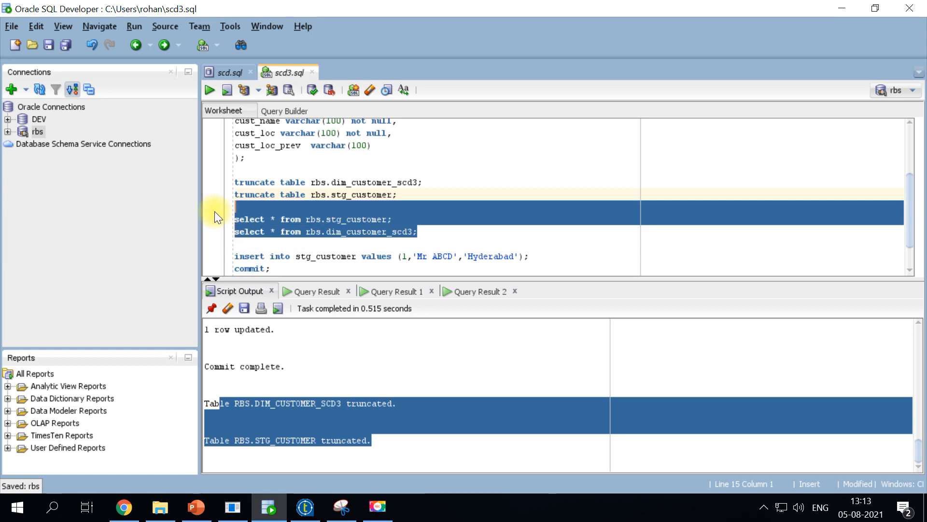
{"action": "left_click", "coordinate": [209, 90]}
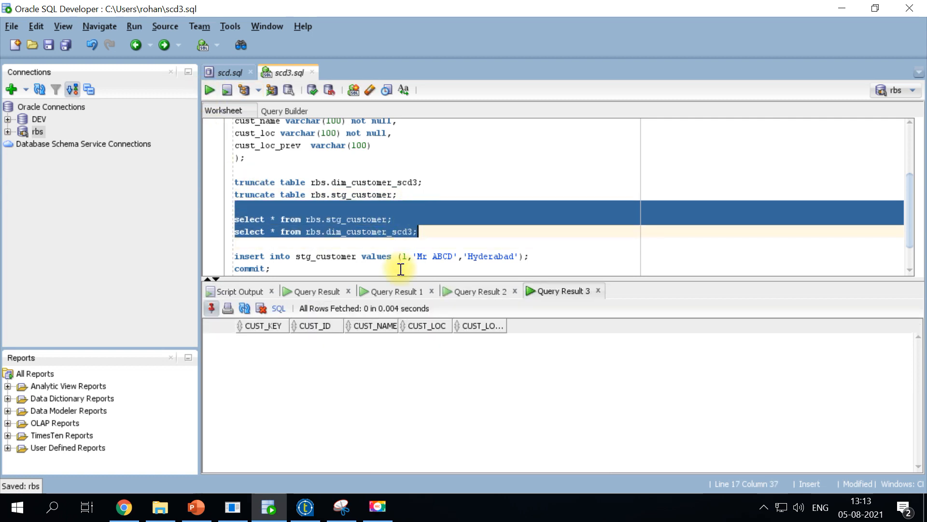
{"action": "left_click", "coordinate": [477, 291]}
{"action": "left_click", "coordinate": [534, 291]}
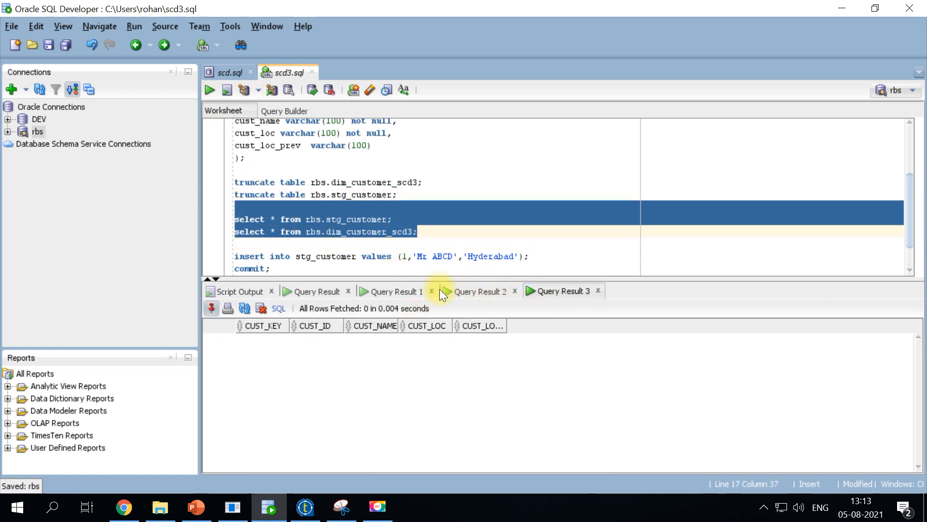
Run the prepared insert of the customer row with location Hyderabad into stg_customer, together with its commit
{"action": "scroll", "coordinate": [381, 245], "scroll_direction": "down", "scroll_amount": 1}
{"action": "left_click_drag", "start_coordinate": [270, 231], "coordinate": [225, 216]}
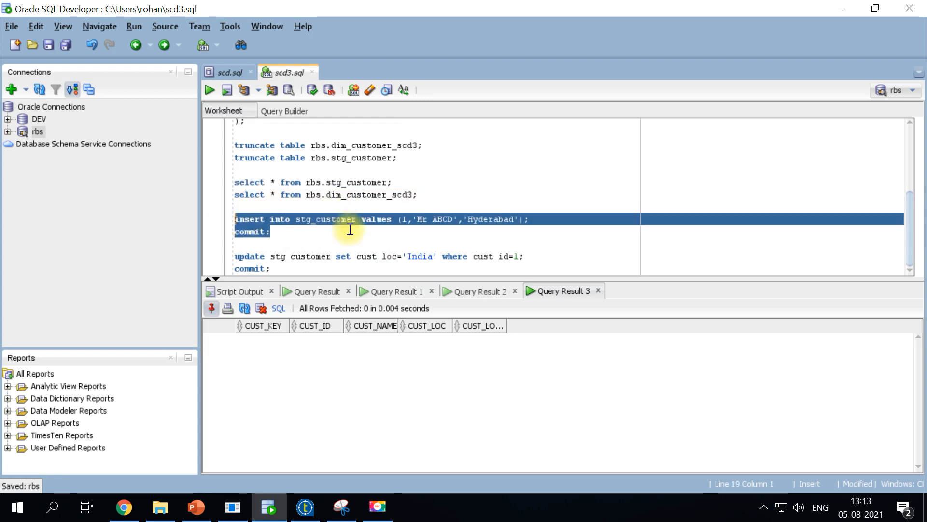
{"action": "double_click", "coordinate": [486, 219]}
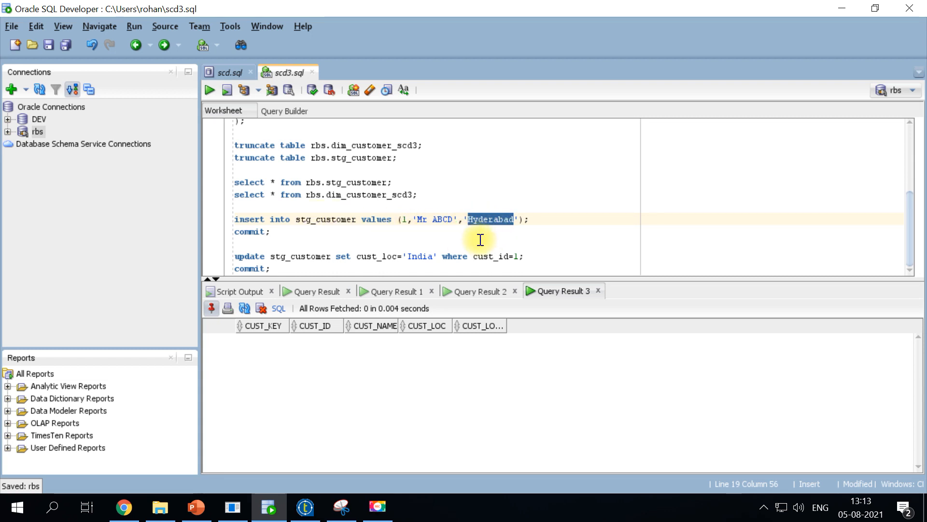
{"action": "left_click_drag", "start_coordinate": [292, 234], "coordinate": [222, 223]}
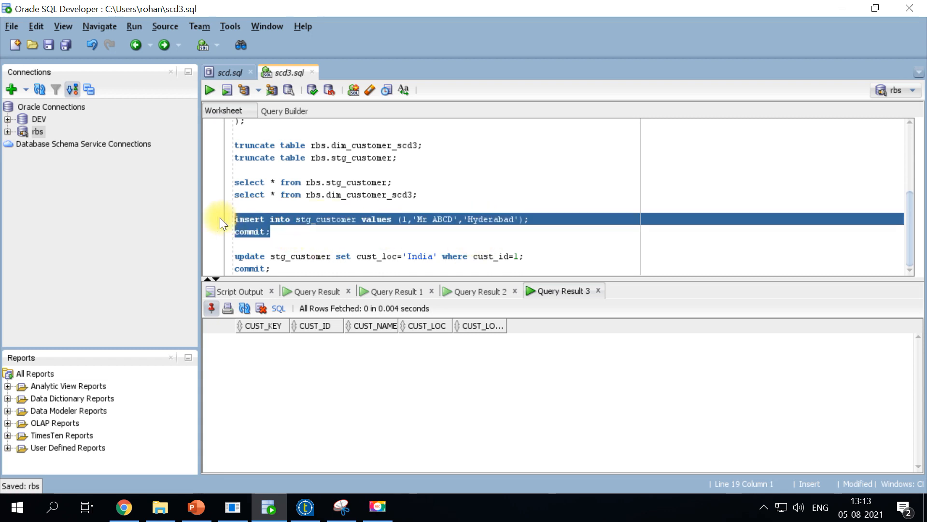
{"action": "left_click", "coordinate": [209, 91]}
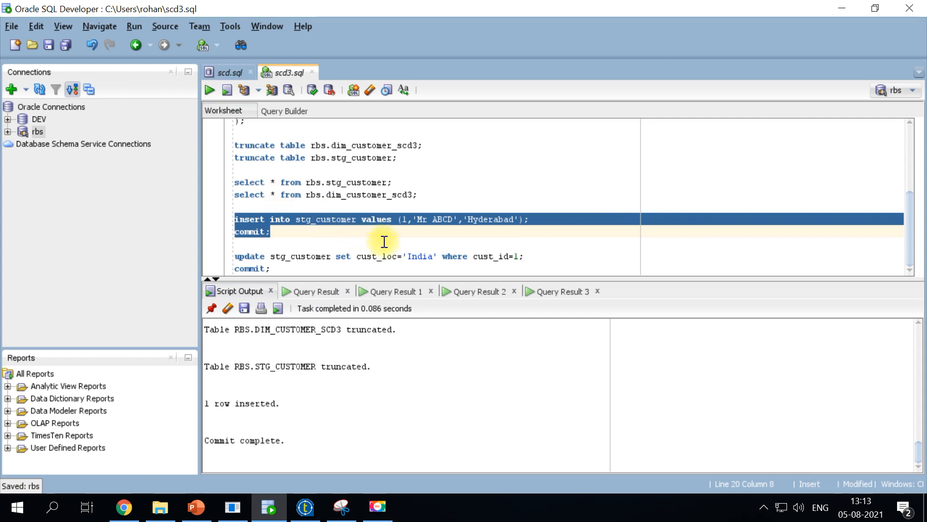
Query the staging table rbs.stg_customer and the dimension table rbs.dim_customer_scd3 one after the other
{"action": "left_click", "coordinate": [340, 182]}
{"action": "key", "text": "ctrl+Return"}
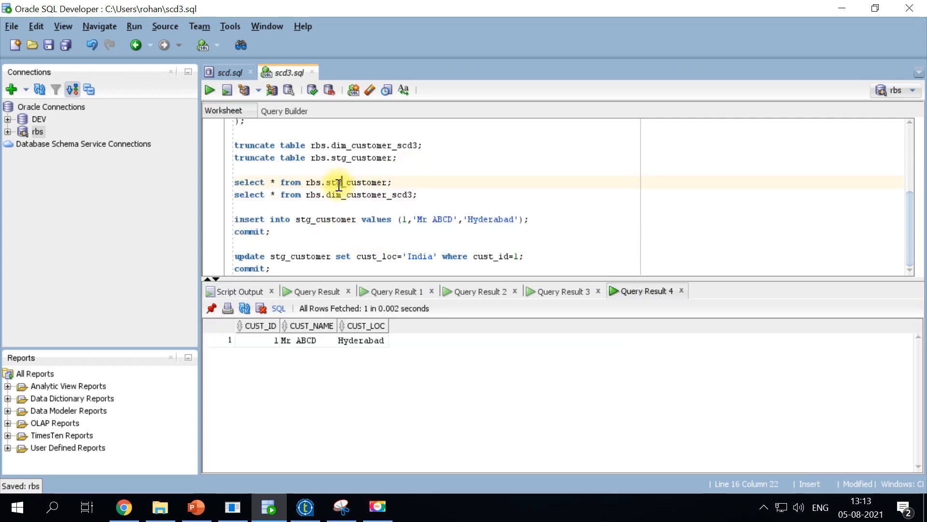
{"action": "left_click", "coordinate": [336, 195]}
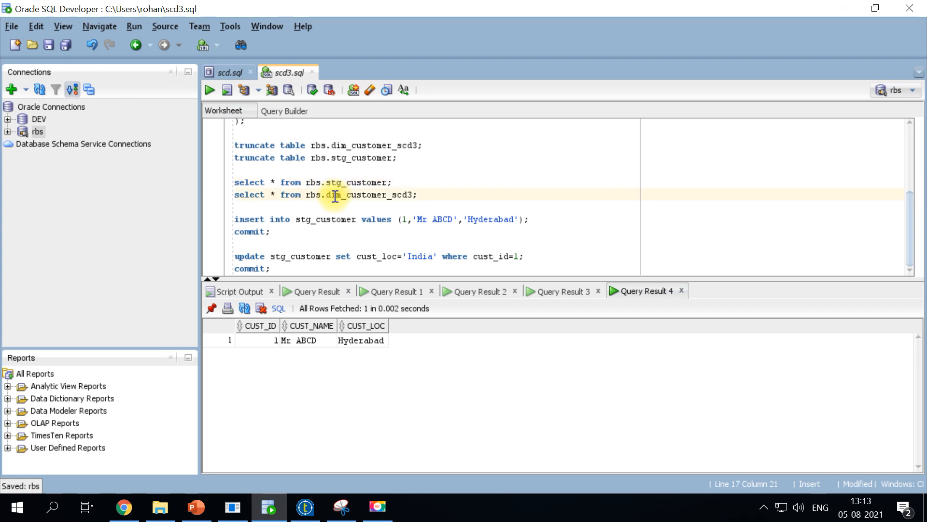
{"action": "key", "text": "ctrl+Return"}
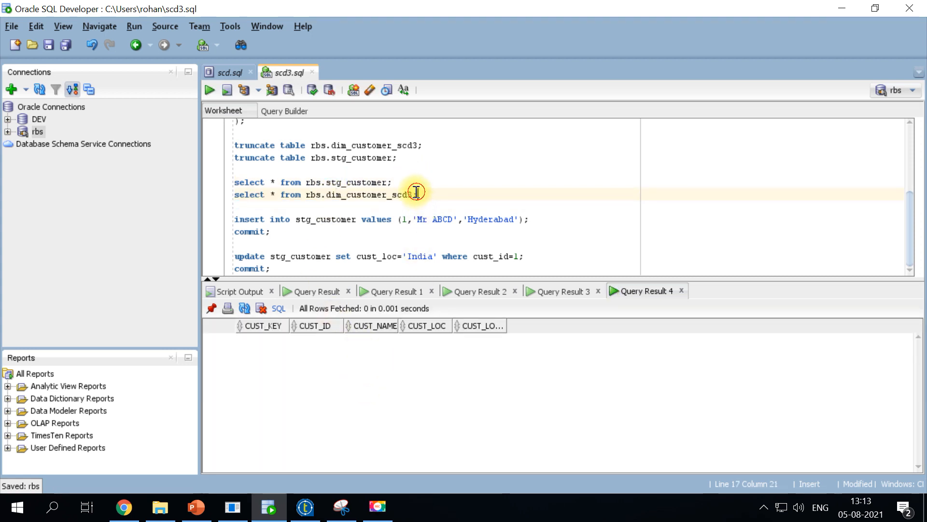
{"action": "left_click_drag", "start_coordinate": [417, 191], "coordinate": [305, 195]}
Switch to Talend Open Studio and run the job job_rbs_scd3_tmap to load the dimension table
{"action": "left_click", "coordinate": [305, 509]}
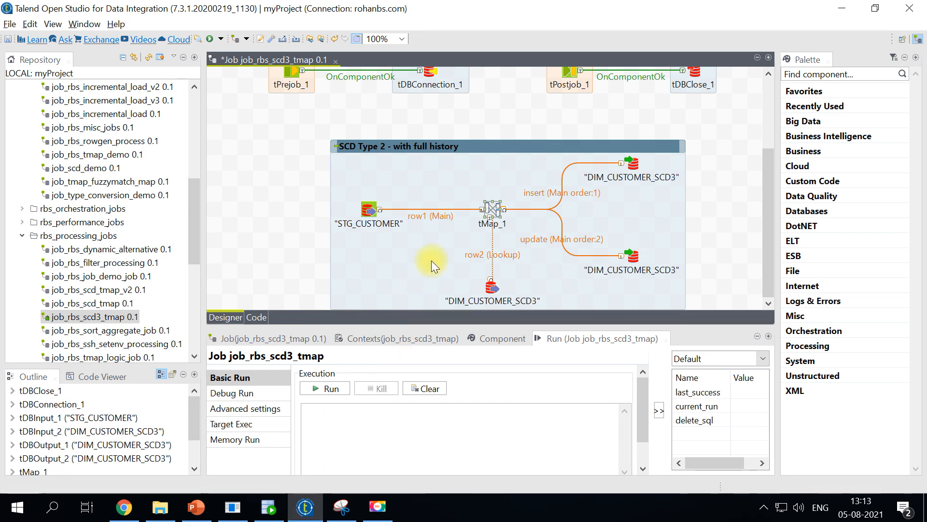
{"action": "key", "text": "F6"}
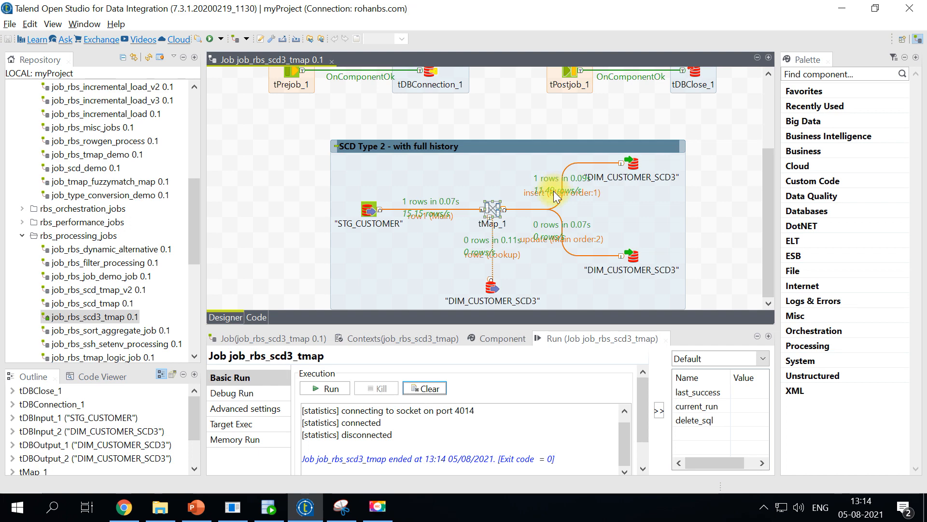
Return to Oracle SQL Developer, rerun the query on rbs.dim_customer_scd3 and inspect the loaded customer's ID, name and location
{"action": "key", "text": "alt+Tab"}
{"action": "left_click", "coordinate": [381, 194]}
{"action": "triple_click", "coordinate": [428, 194]}
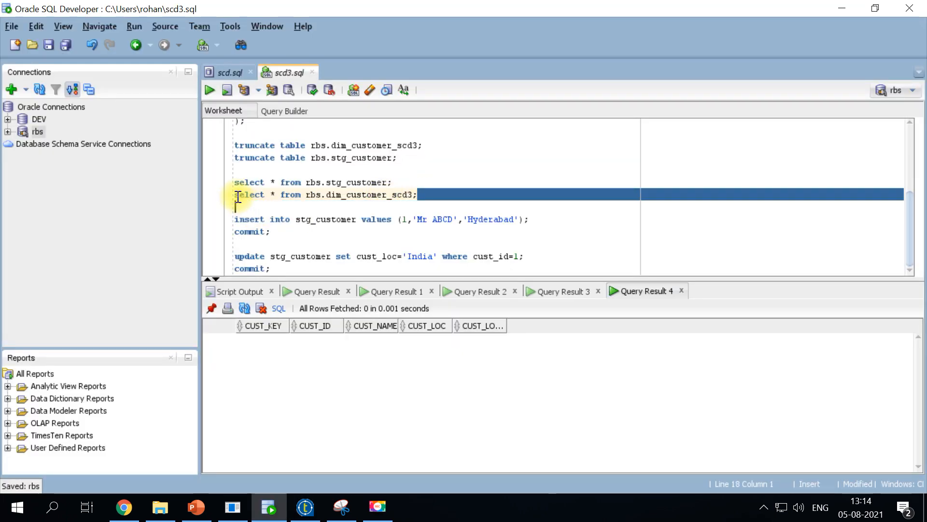
{"action": "left_click", "coordinate": [209, 87]}
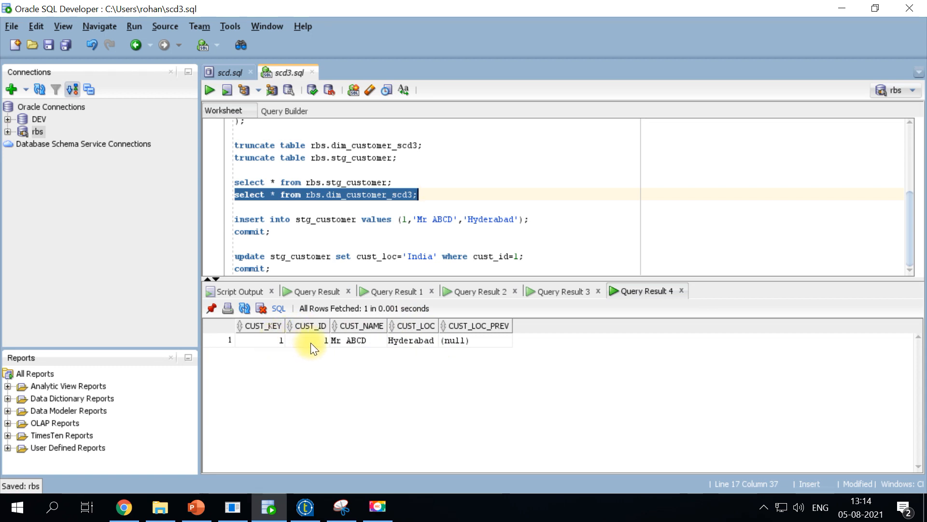
{"action": "left_click_drag", "start_coordinate": [311, 343], "coordinate": [404, 342]}
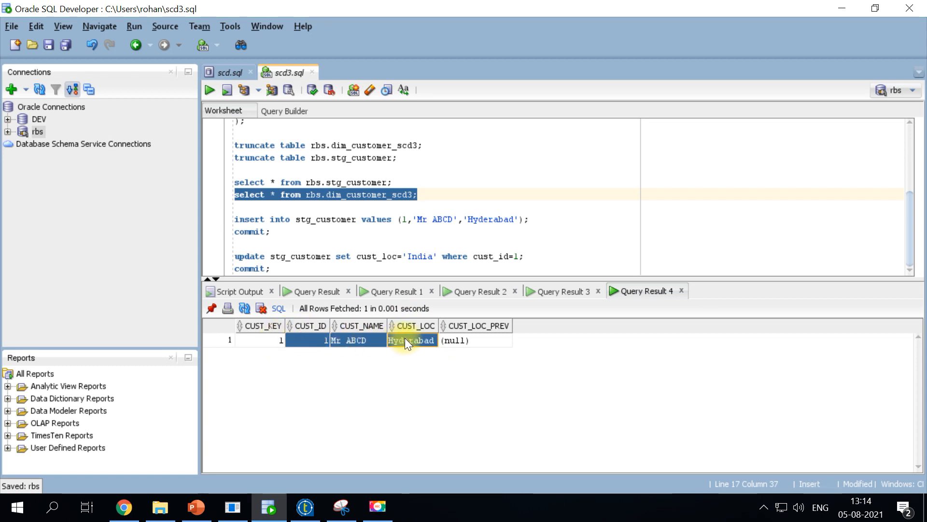
Run the prepared update setting the customer's cust_loc to India in stg_customer, with its commit, and query rbs.stg_customer
{"action": "left_click", "coordinate": [465, 338]}
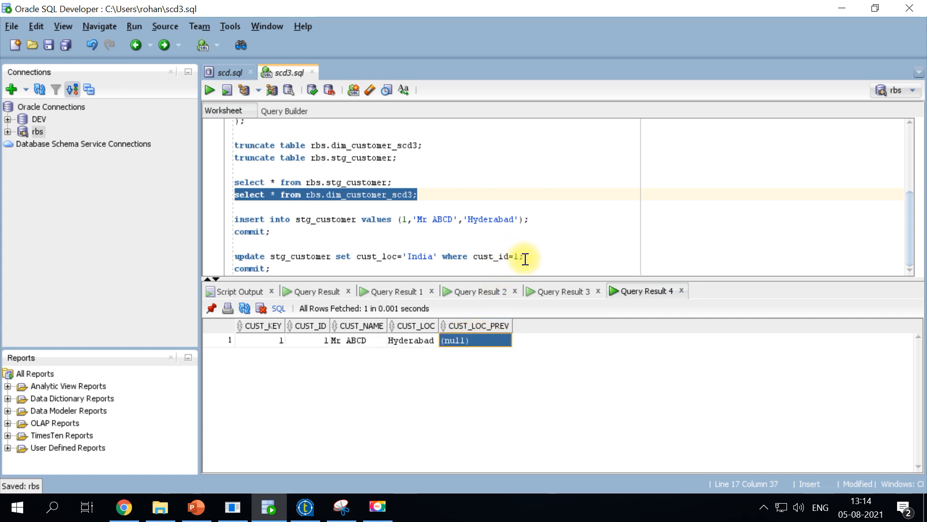
{"action": "double_click", "coordinate": [417, 256]}
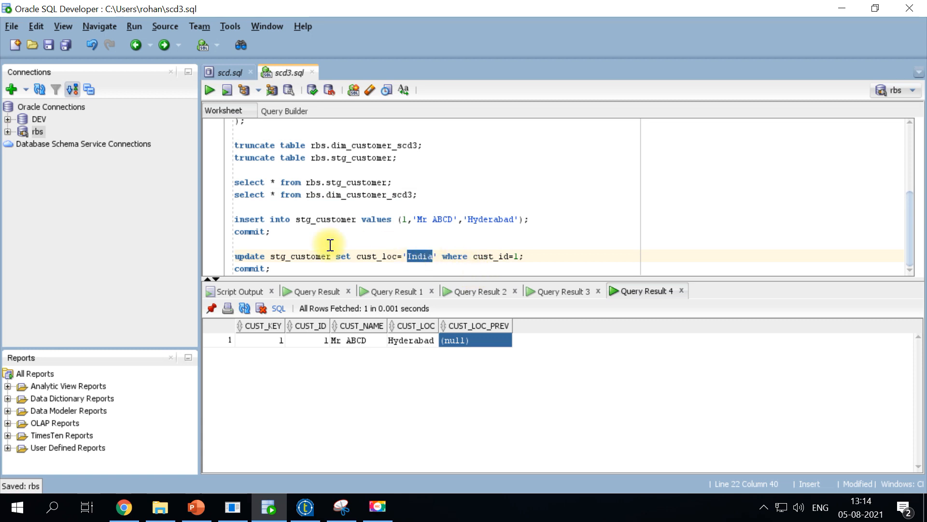
{"action": "left_click_drag", "start_coordinate": [271, 268], "coordinate": [227, 254]}
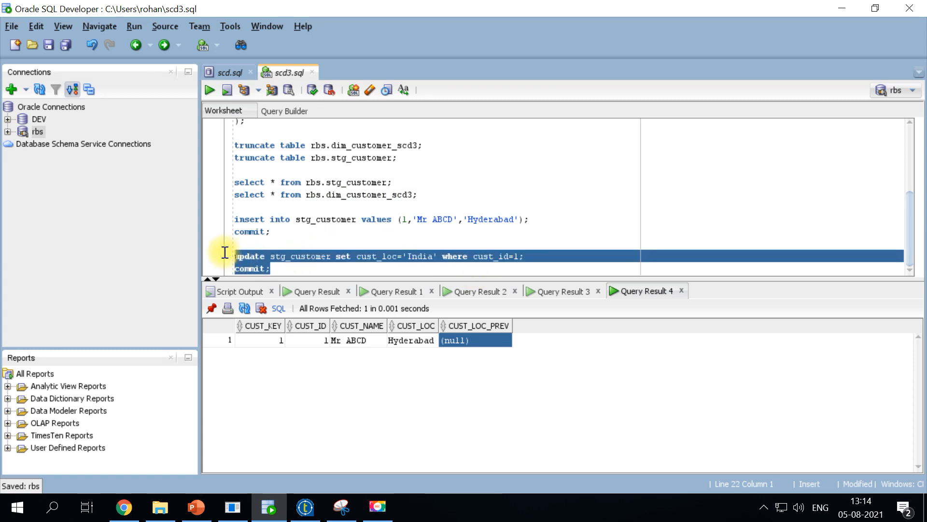
{"action": "left_click", "coordinate": [208, 89]}
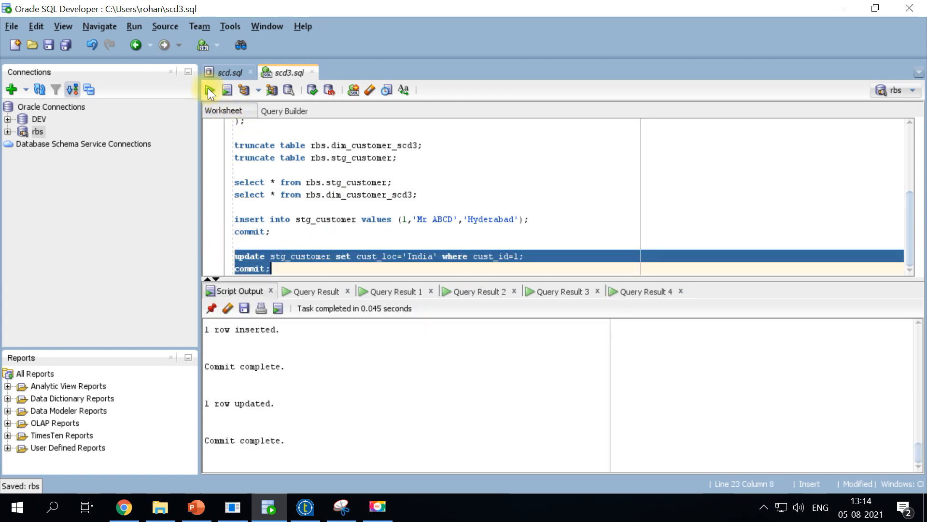
{"action": "left_click", "coordinate": [345, 181]}
{"action": "key", "text": "ctrl+Return"}
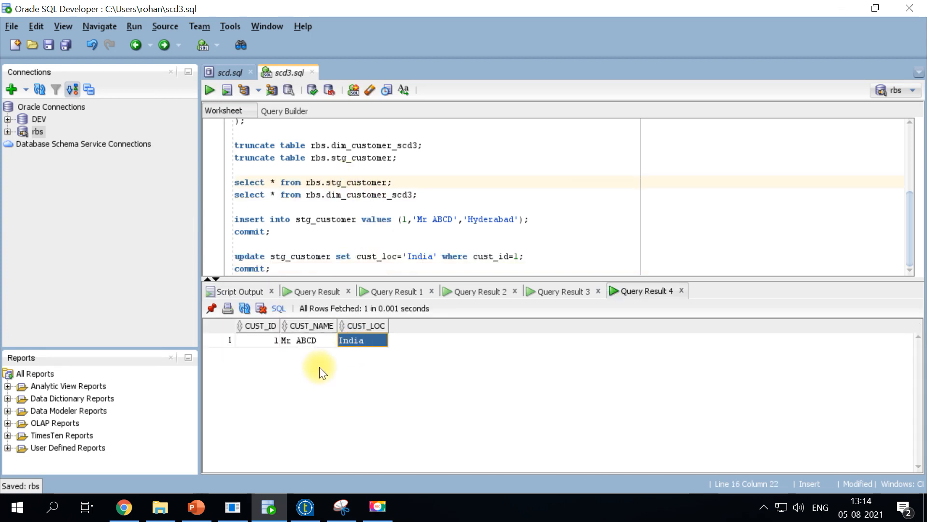
Switch to Talend Open Studio and run job_rbs_scd3_tmap to load the customer's changed location
{"action": "key", "text": "alt+Tab"}
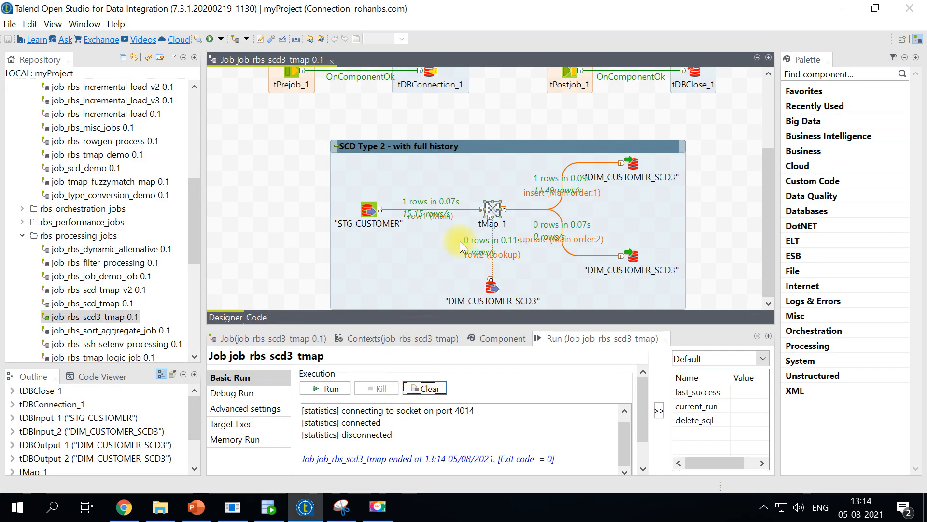
{"action": "key", "text": "F6"}
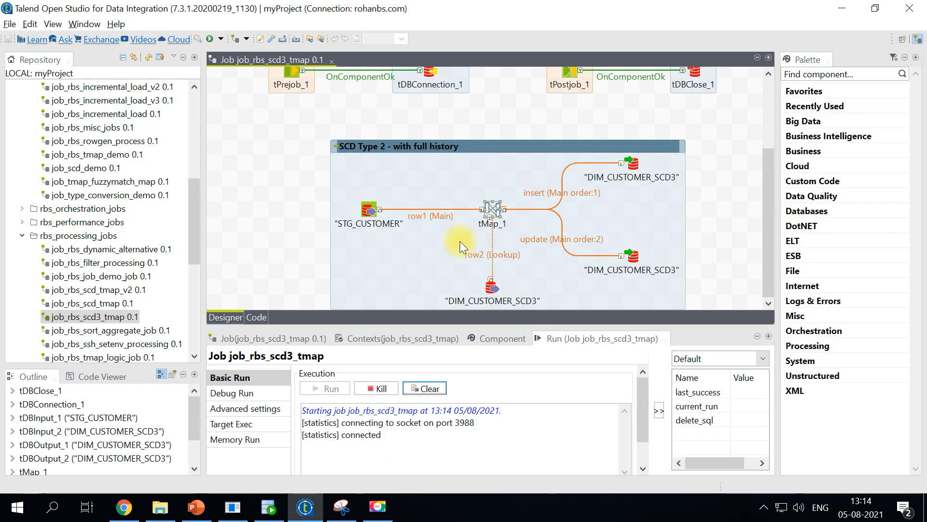
Return to Oracle SQL Developer, query rbs.dim_customer_scd3 and compare the customer's previous and current locations
{"action": "key", "text": "alt+Tab"}
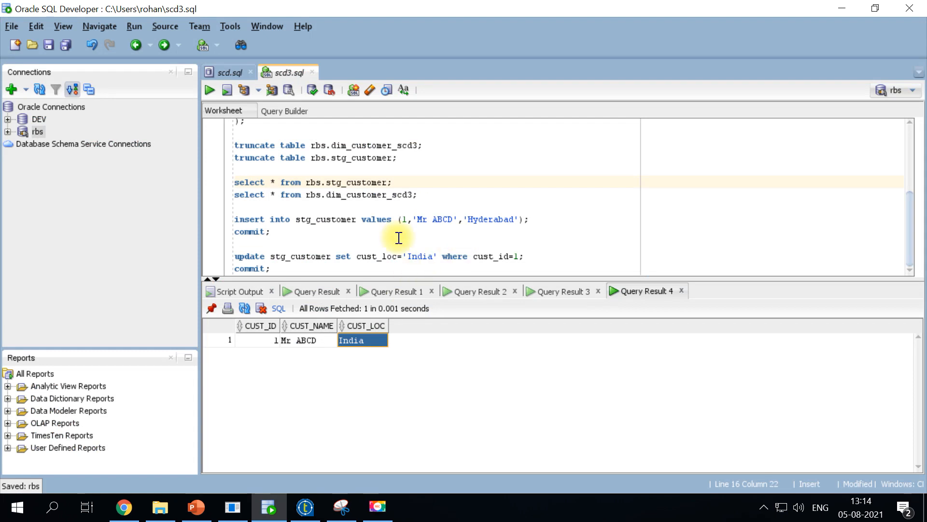
{"action": "left_click", "coordinate": [366, 194]}
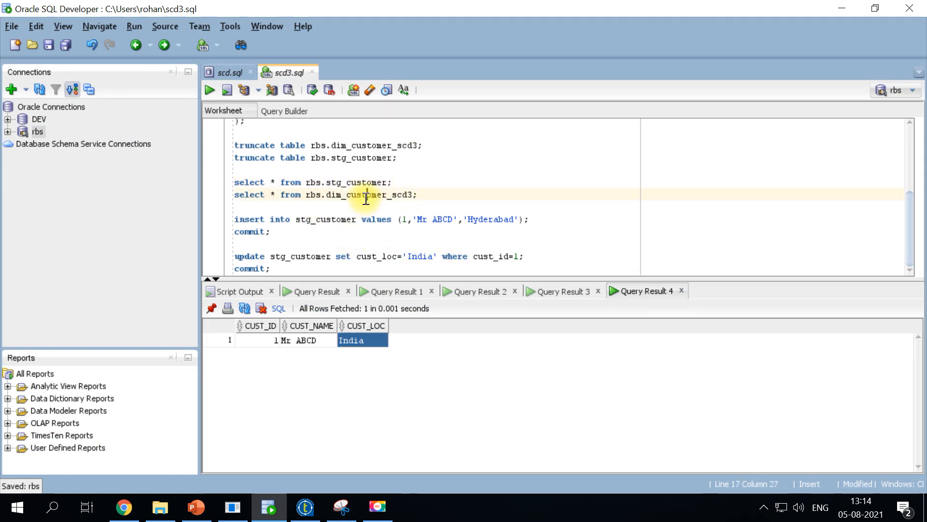
{"action": "key", "text": "ctrl+Return"}
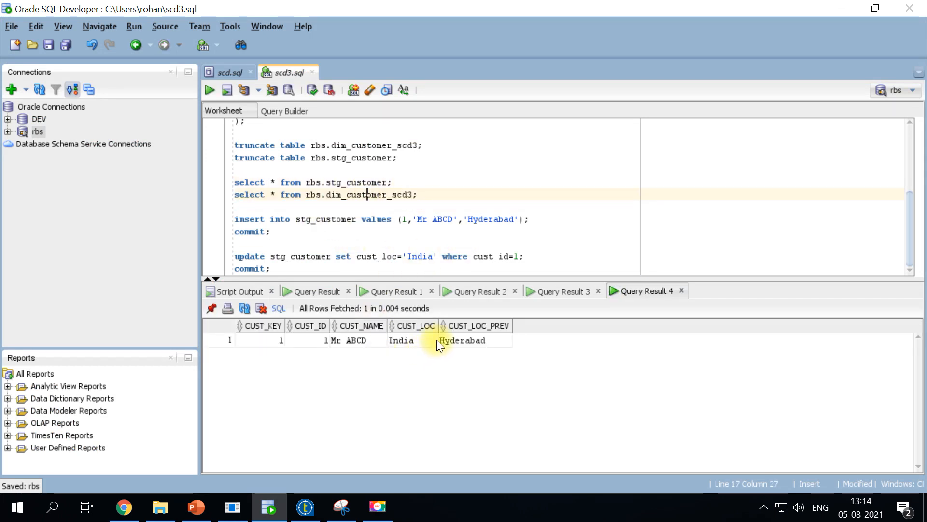
{"action": "left_click", "coordinate": [463, 340]}
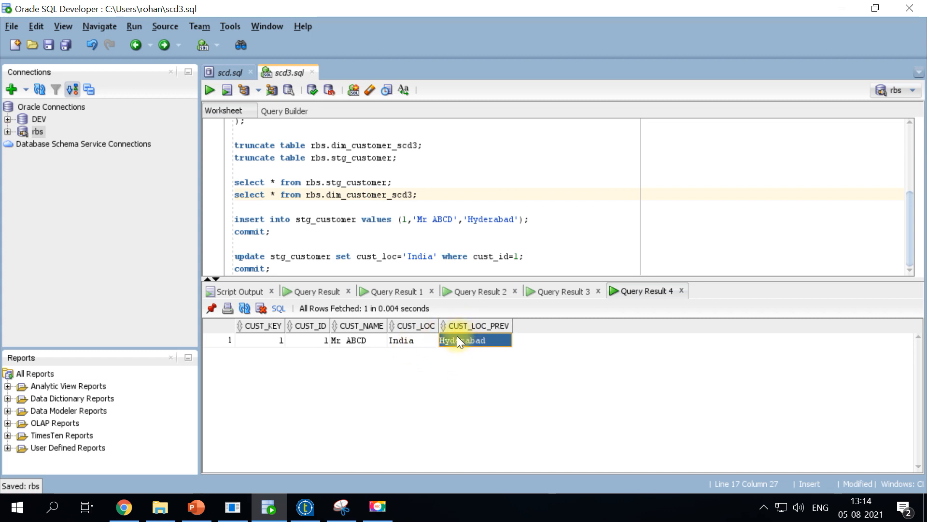
{"action": "left_click", "coordinate": [413, 339]}
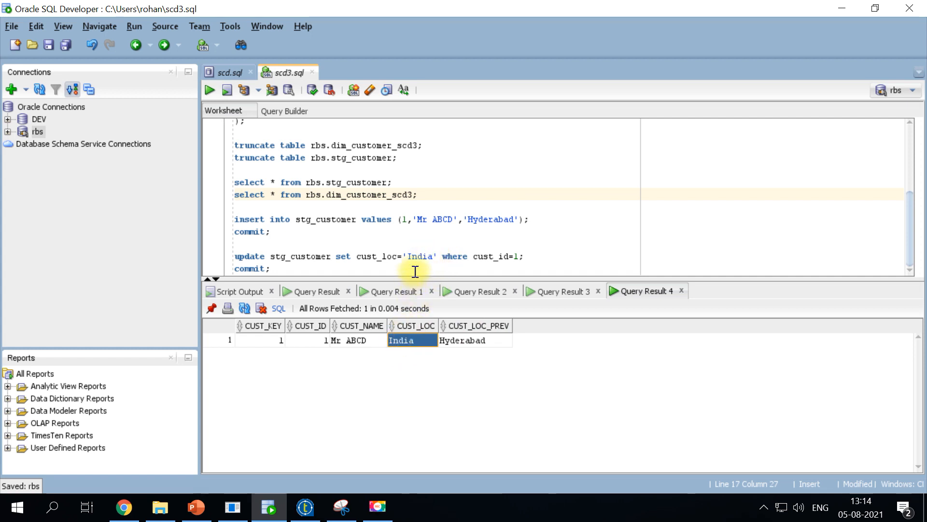
Change cust_loc in the stg_customer update statement to Bangalore and run the update together with its commit
{"action": "double_click", "coordinate": [418, 256]}
{"action": "type", "text": "Bangalore"}
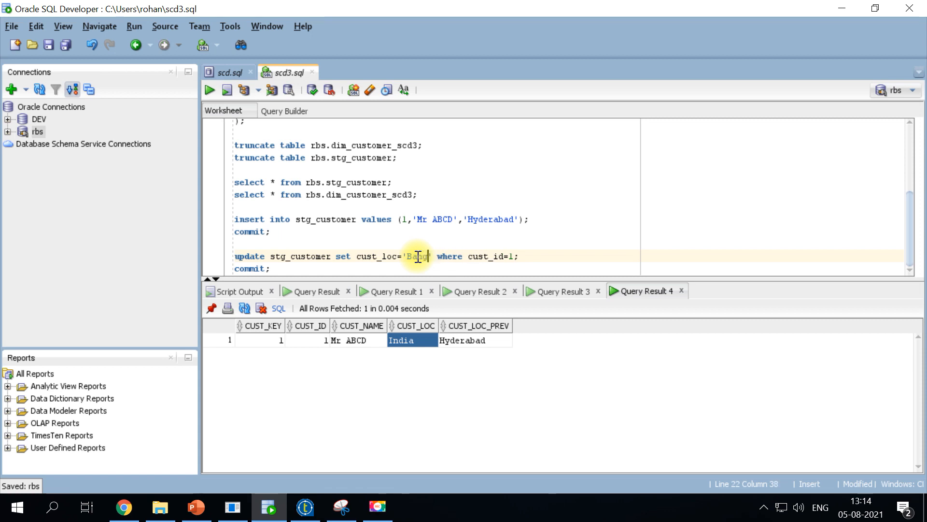
{"action": "left_click_drag", "start_coordinate": [285, 268], "coordinate": [221, 254]}
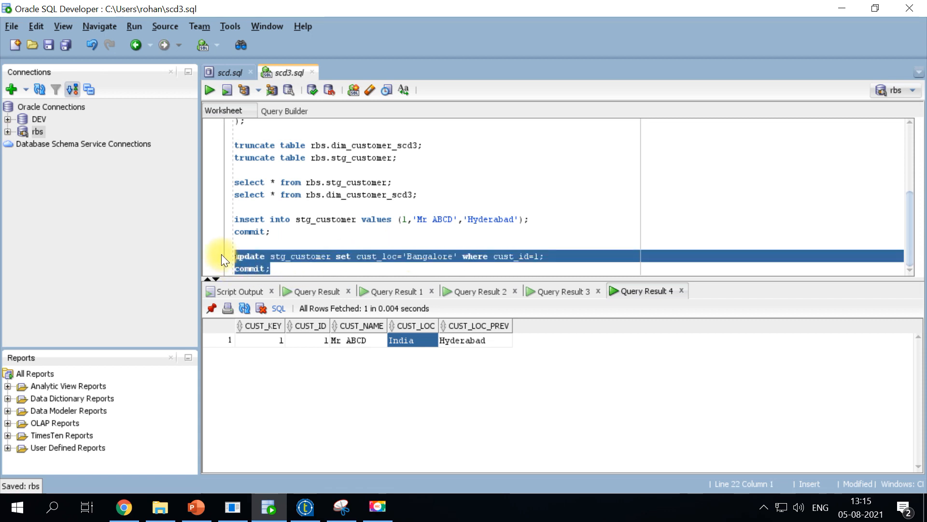
{"action": "left_click", "coordinate": [212, 89]}
Switch to Talend Open Studio and rerun job_rbs_scd3_tmap to load the Bangalore location into the dimension table
{"action": "key", "text": "alt+Tab"}
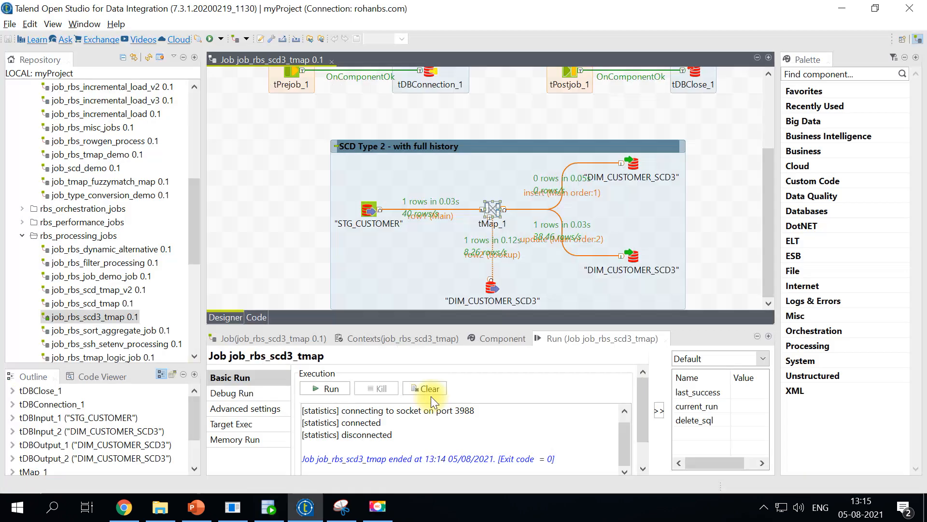
{"action": "left_click", "coordinate": [303, 251]}
{"action": "key", "text": "F6"}
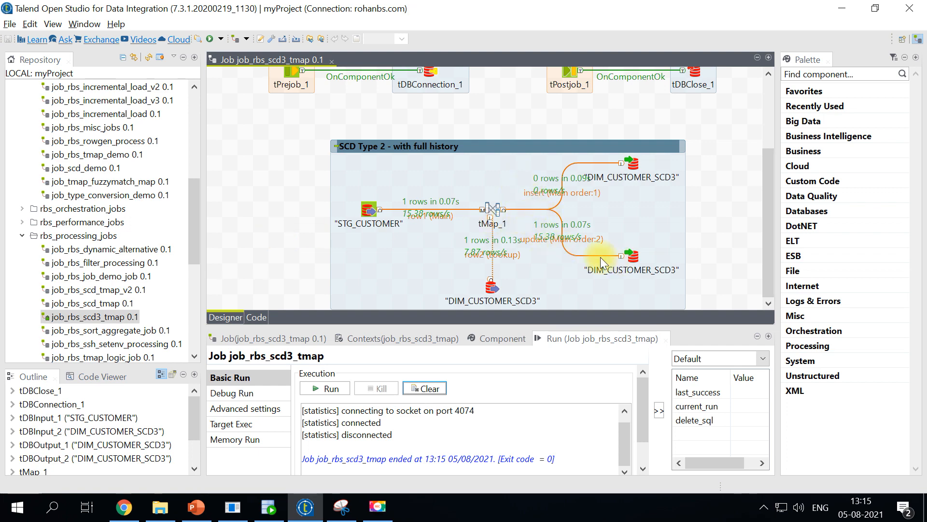
Go back to Oracle SQL Developer, rerun the rbs.dim_customer_scd3 query and check the CUST_LOC and CUST_LOC_PREV values
{"action": "key", "text": "alt+Tab"}
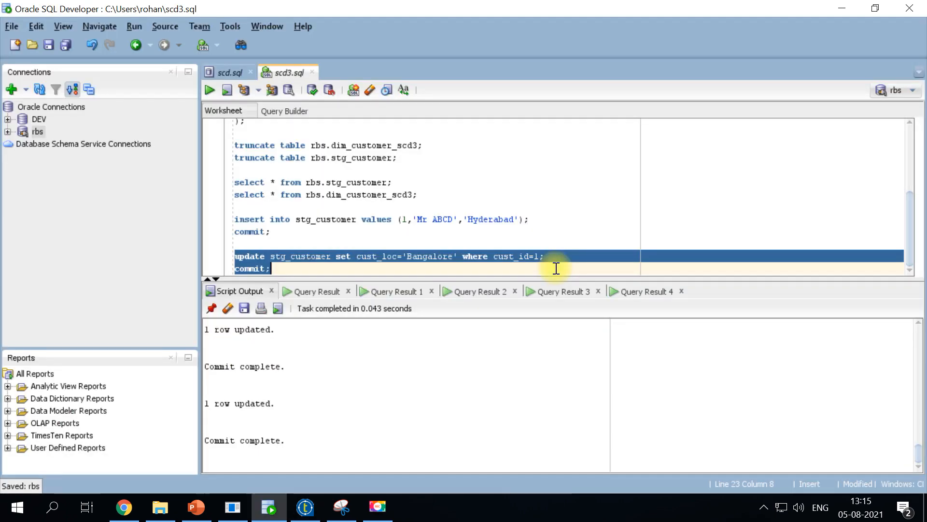
{"action": "left_click", "coordinate": [316, 194]}
{"action": "key", "text": "ctrl+Return"}
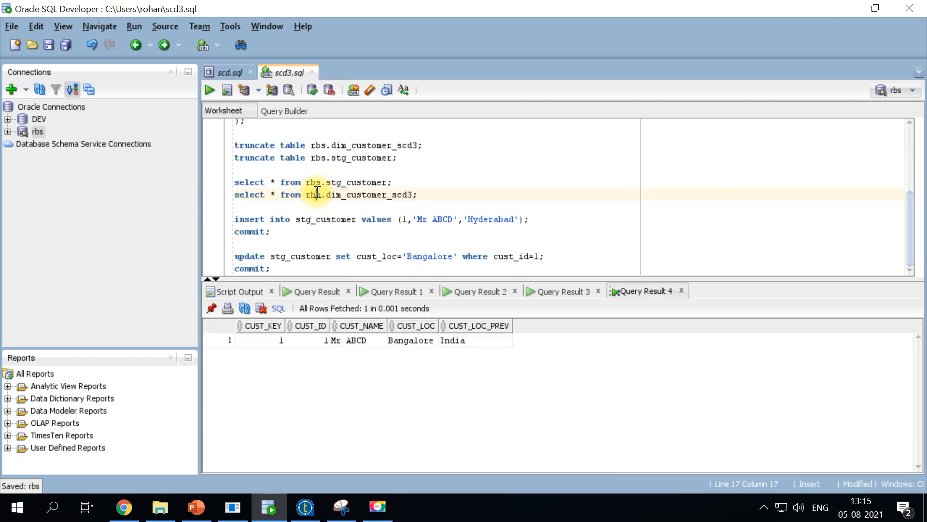
{"action": "left_click", "coordinate": [417, 341]}
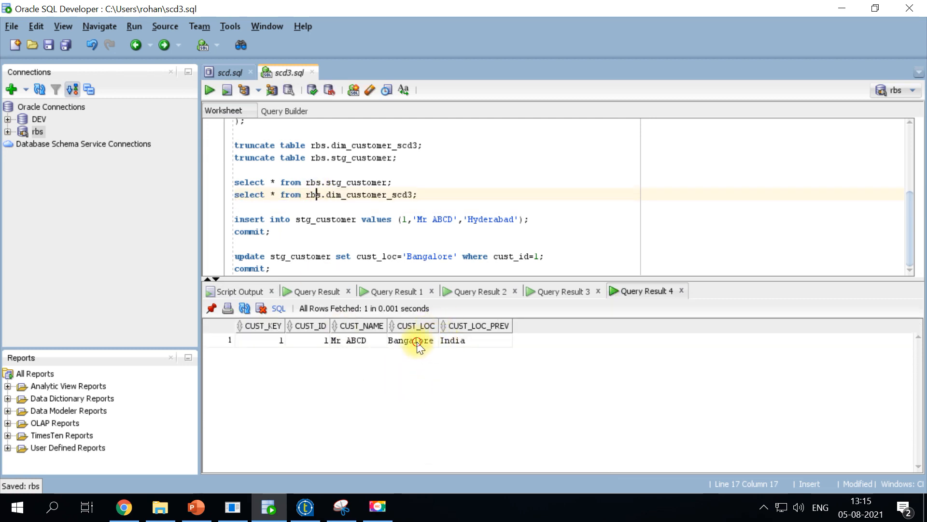
{"action": "left_click", "coordinate": [445, 341]}
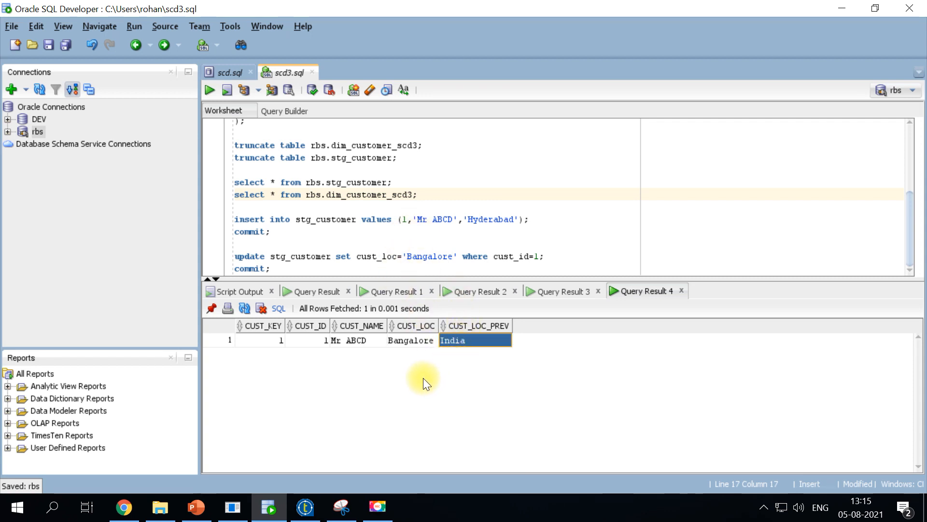
Switch to Talend Open Studio and view the title note and connection components of job_rbs_scd3_tmap
{"action": "left_click", "coordinate": [305, 507]}
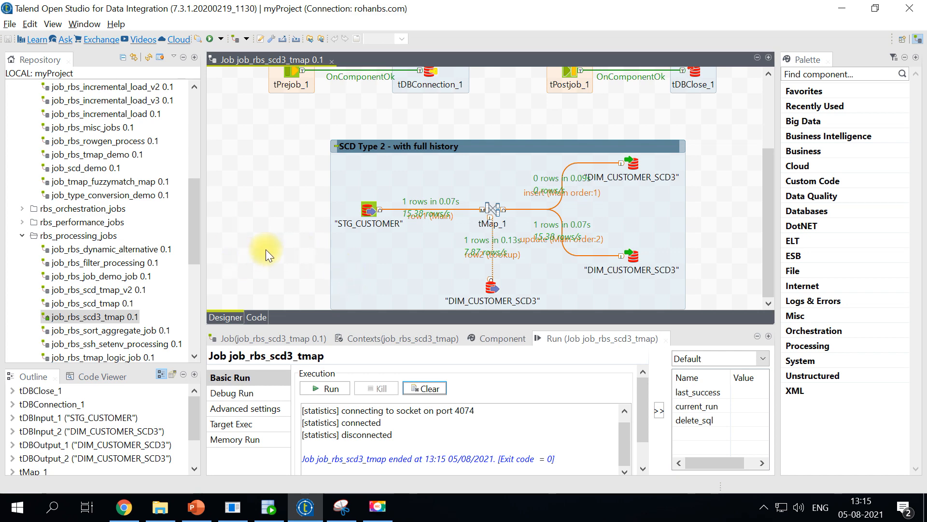
{"action": "scroll", "coordinate": [279, 244], "scroll_direction": "up", "scroll_amount": 3}
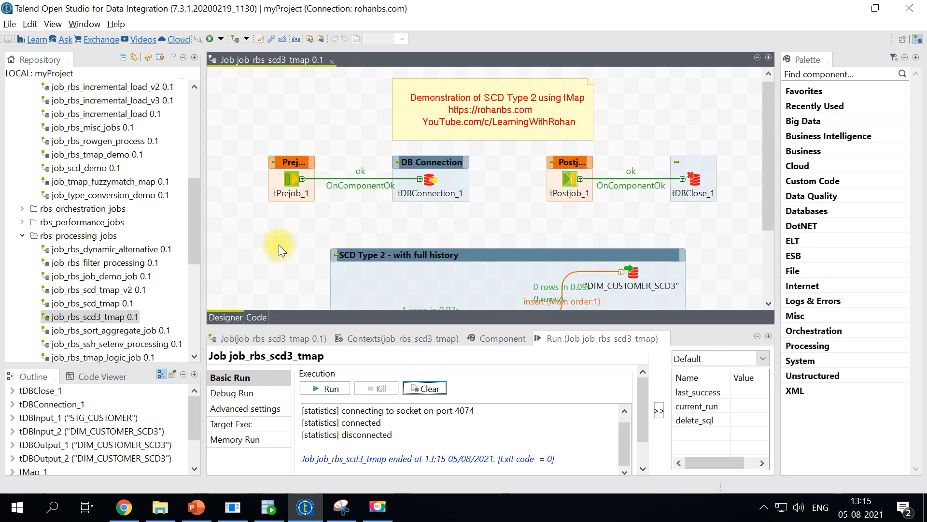